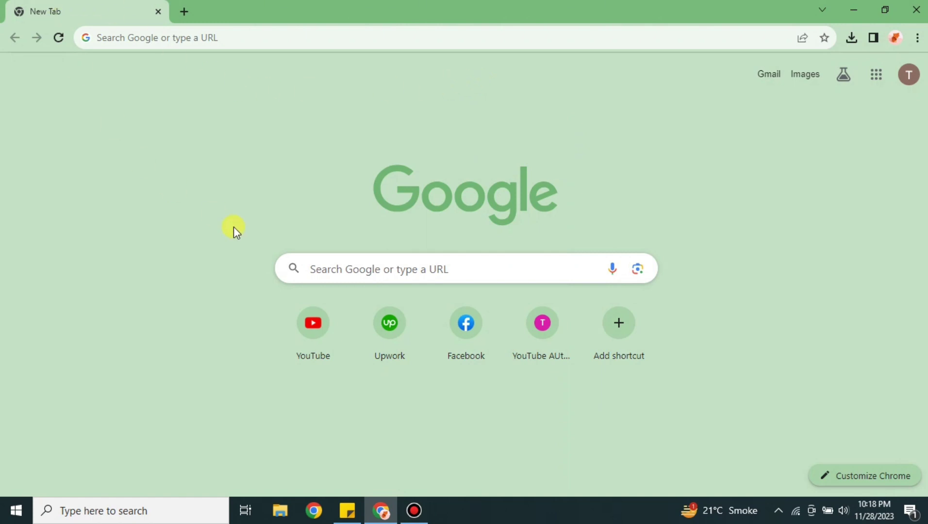
- Search Google for speechify and open the Speechify homepage at speechify.com
left_click(340, 41)
left_click(219, 65)
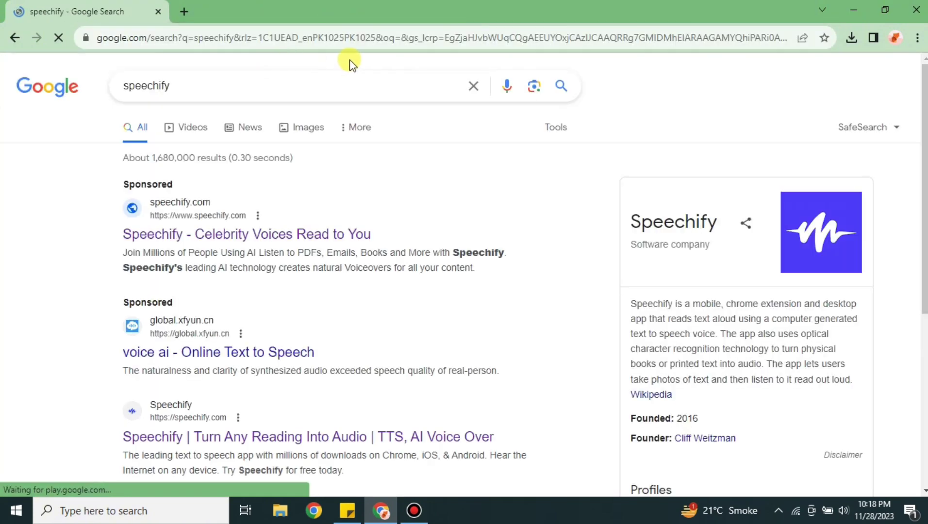
scroll(242, 281, "down", 4)
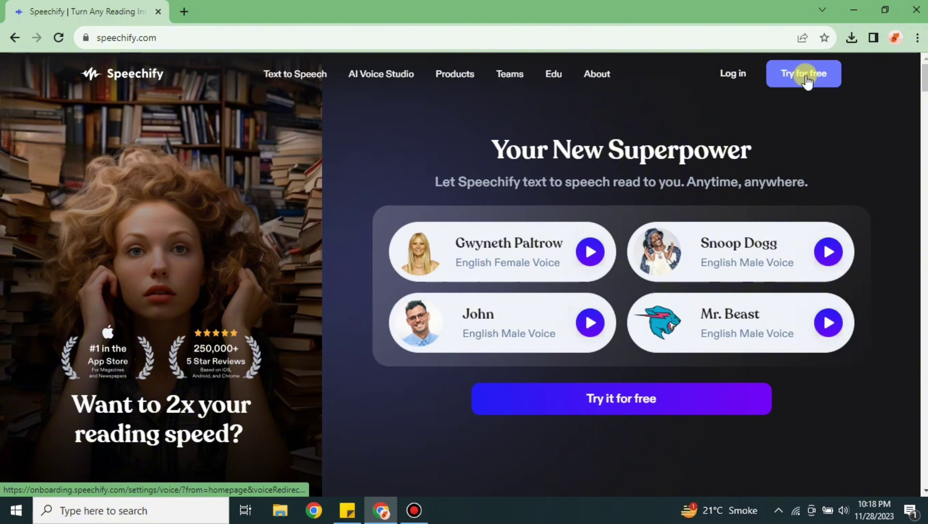
- Start the free Speechify sign-up and accept the default reading voice and listening speed
left_click(790, 86)
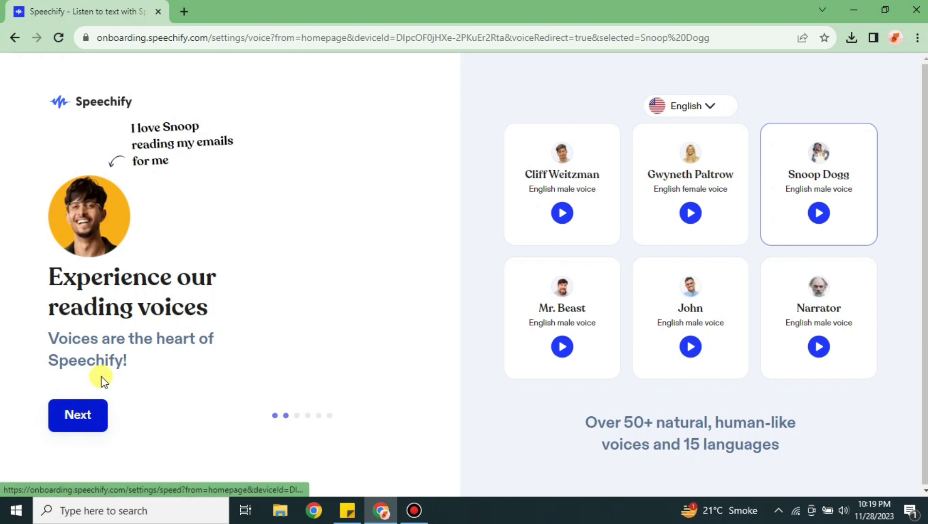
left_click(79, 417)
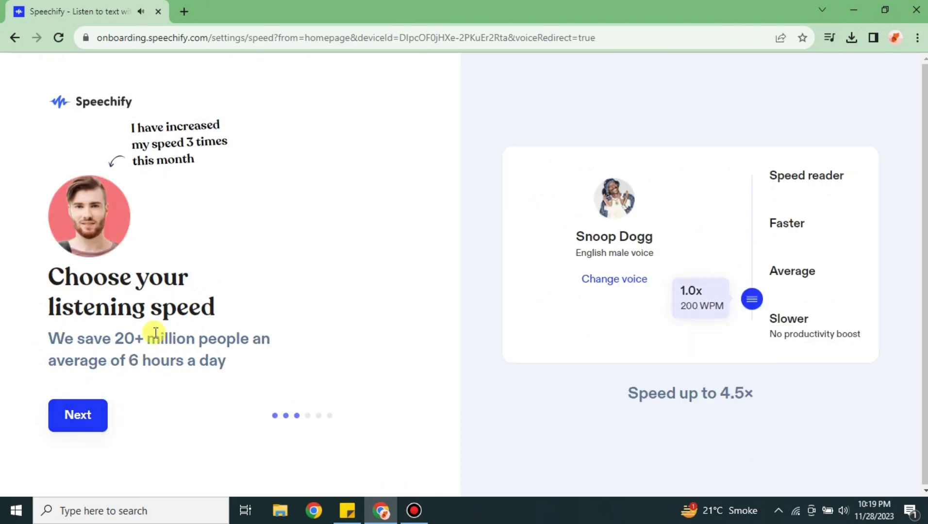
left_click(83, 415)
scroll(78, 292, "down", 3)
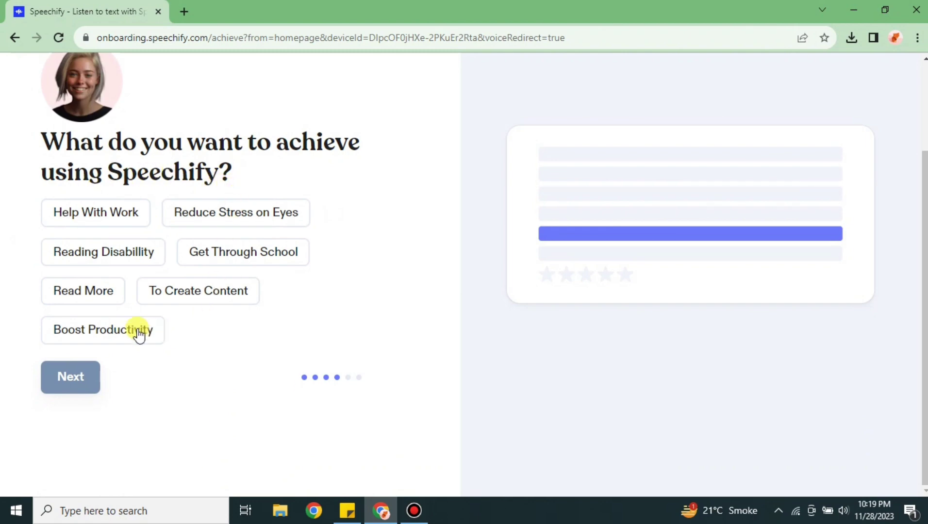
- Answer the goal as To Create Content and the occupation as Student
left_click(226, 286)
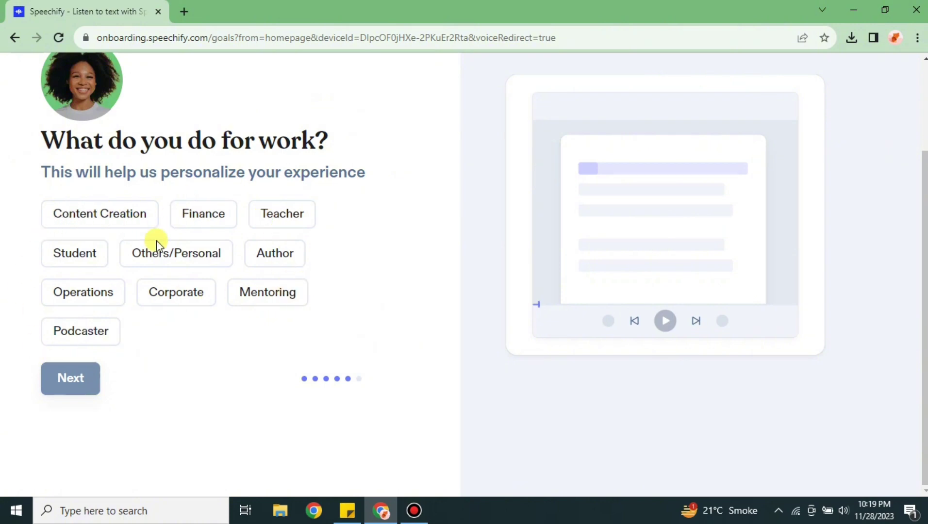
left_click(115, 221)
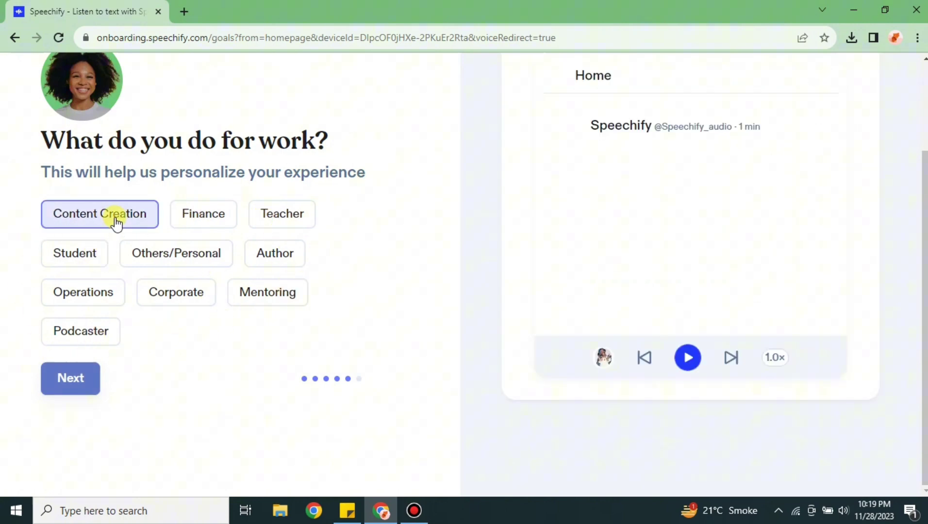
left_click(84, 269)
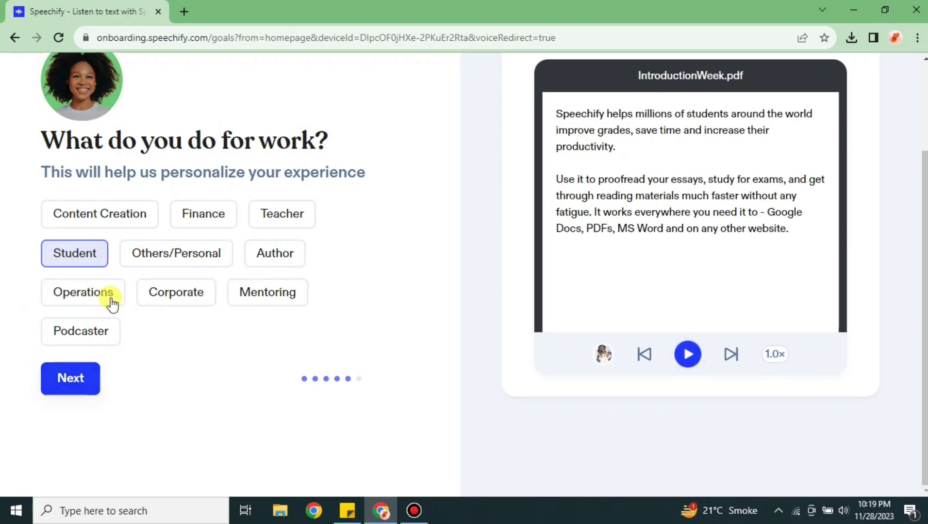
left_click(77, 383)
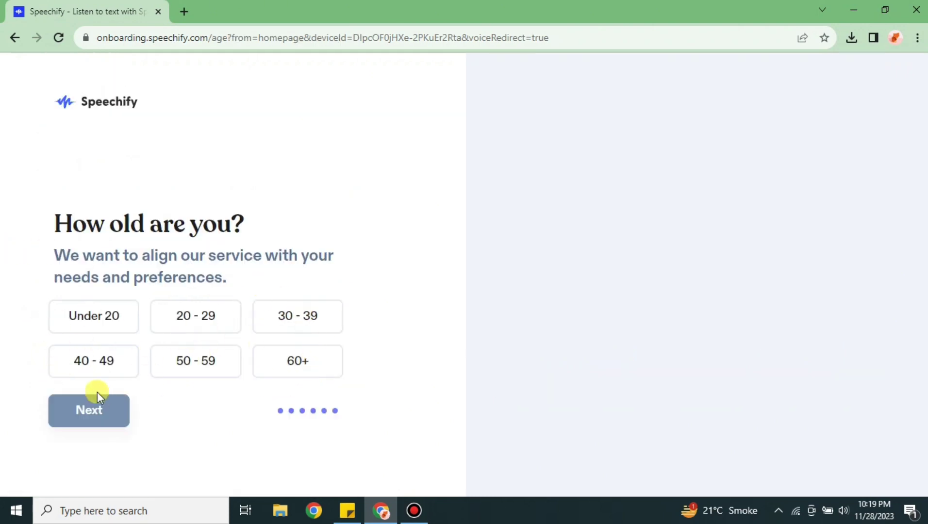
- Submit 20 - 29 as the age range and pause the premium offer video
left_click(180, 331)
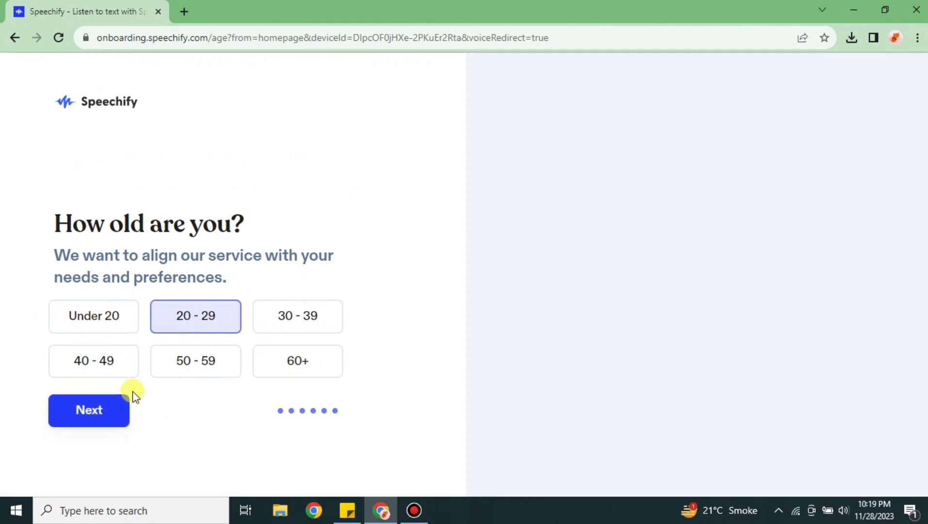
left_click(92, 417)
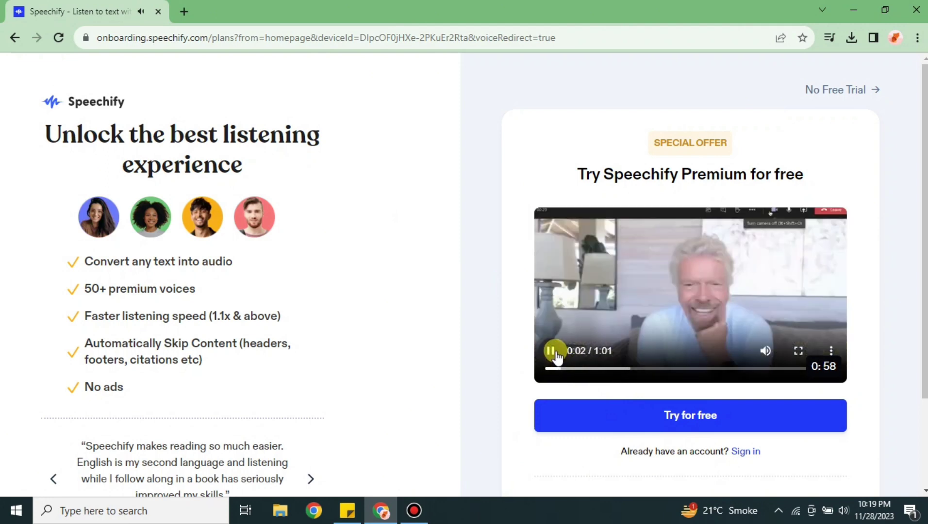
left_click(551, 351)
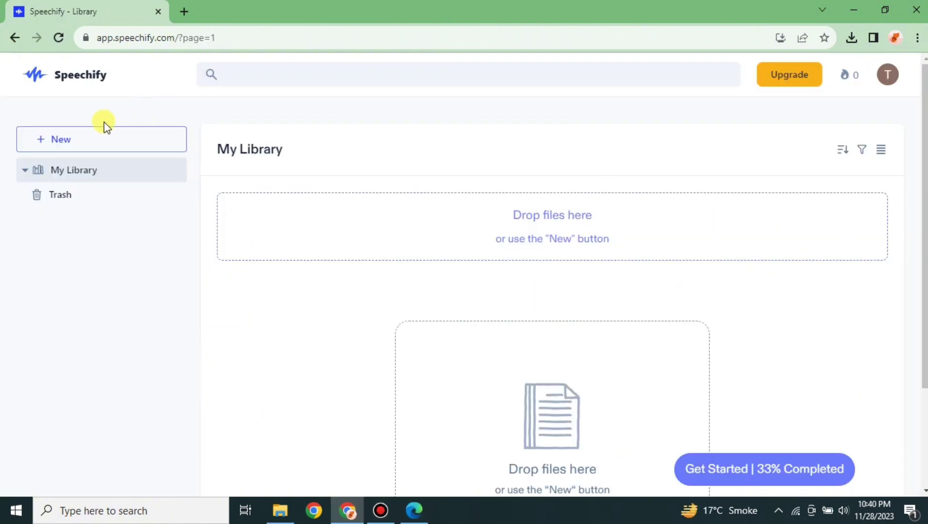
- Create a new Professional Voice Over project from the New menu
left_click(57, 147)
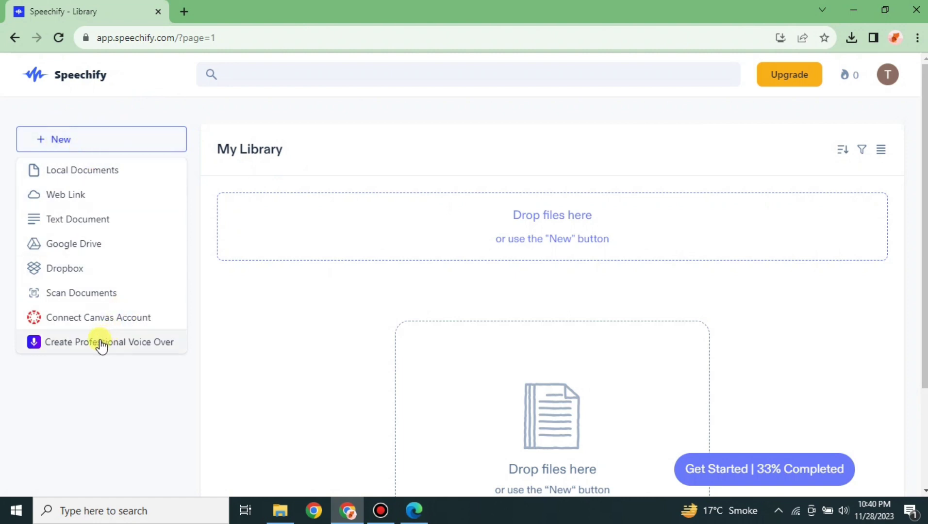
left_click(63, 346)
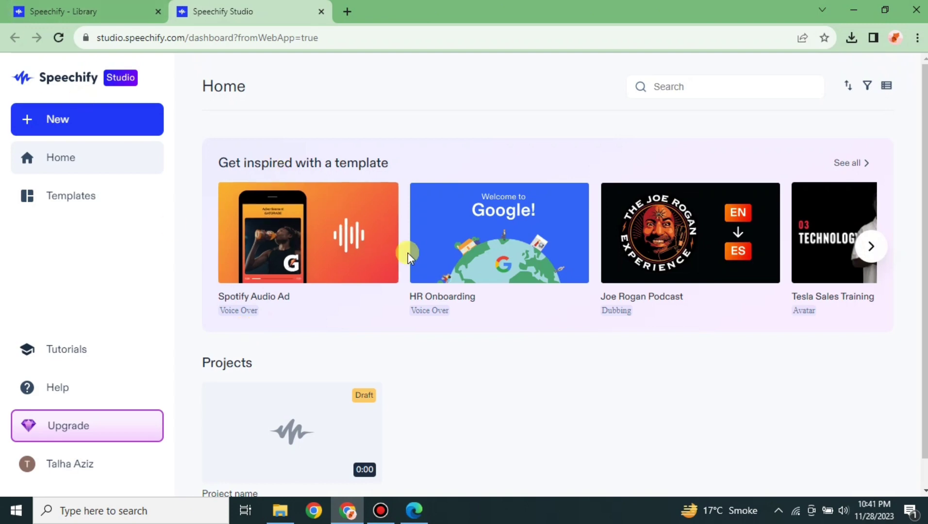
scroll(491, 387, "down", 1)
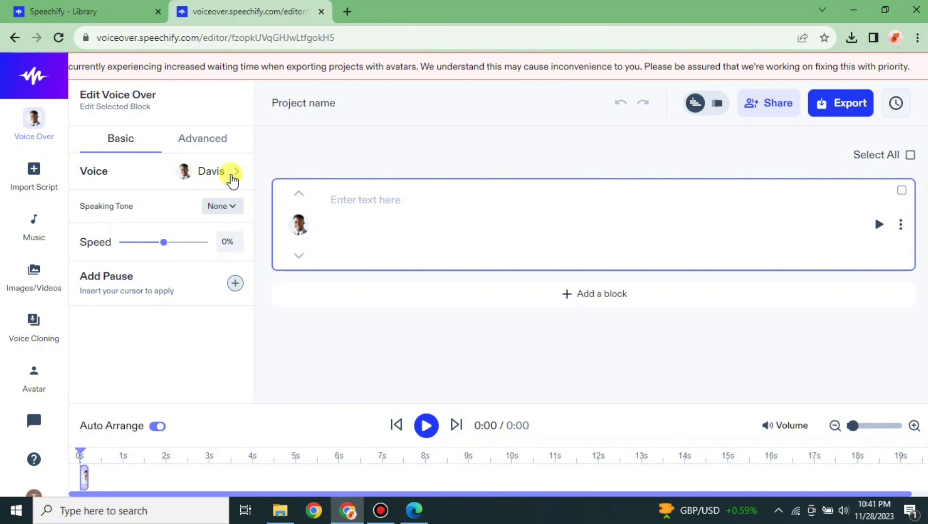
- Browse the Select Voice list, briefly picking Davis, and settle on Jenny as default voice
left_click(234, 174)
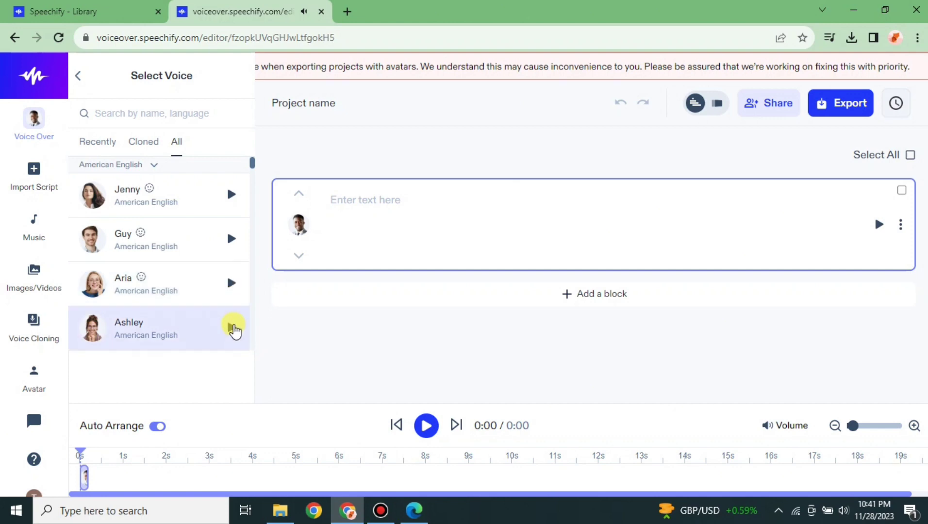
scroll(221, 225, "down", 5)
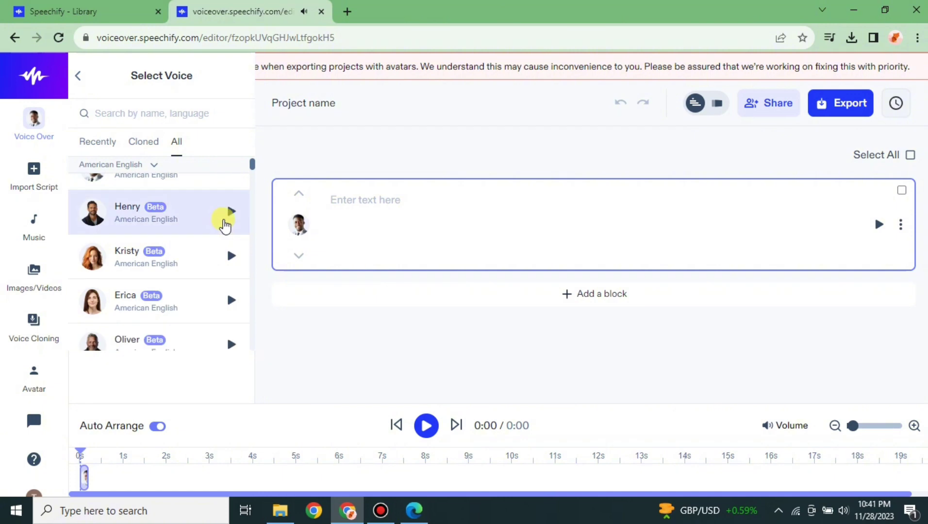
scroll(225, 226, "down", 3)
scroll(228, 228, "up", 5)
left_click(231, 256)
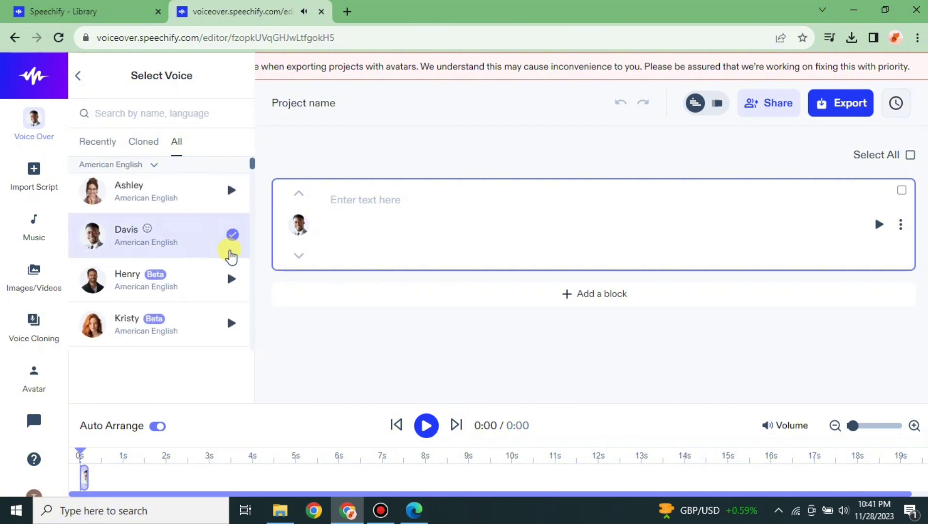
scroll(228, 253, "down", 10)
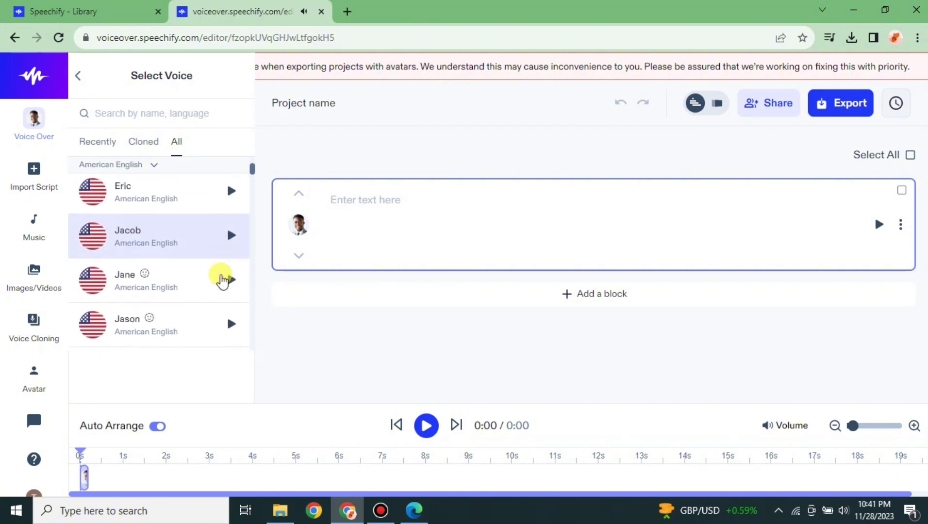
scroll(222, 281, "down", 4)
scroll(222, 284, "up", 6)
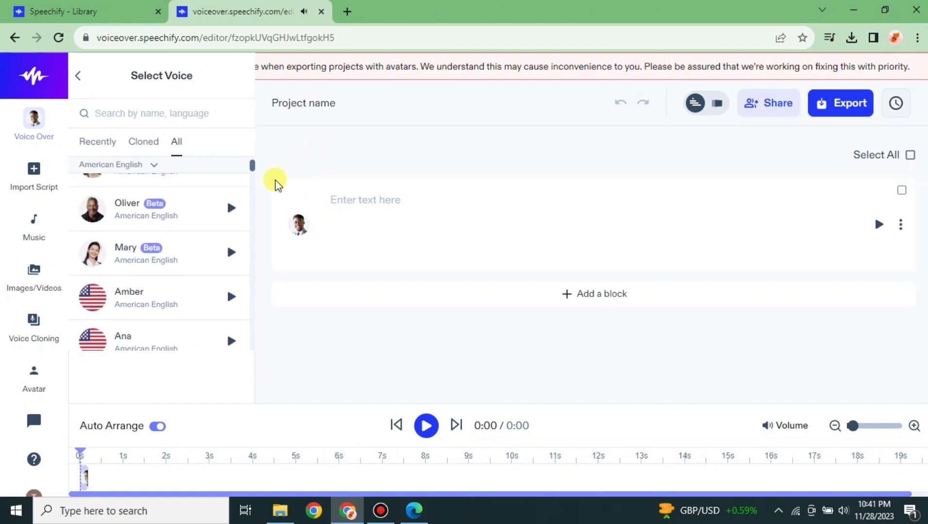
scroll(234, 270, "up", 5)
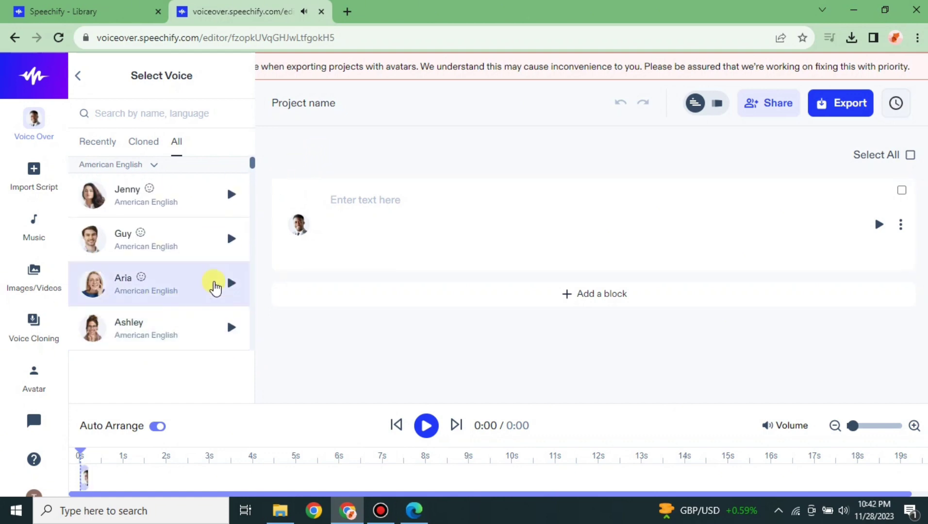
scroll(215, 286, "down", 12)
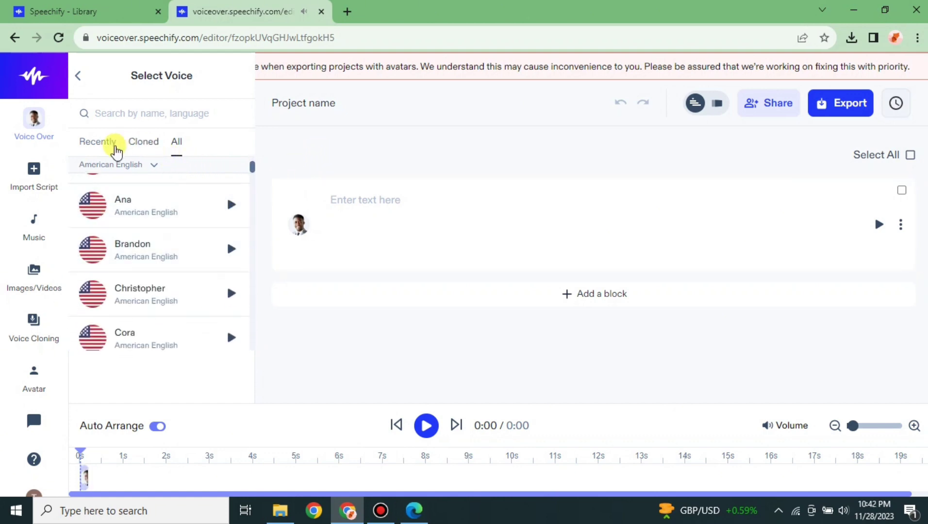
scroll(176, 232, "up", 12)
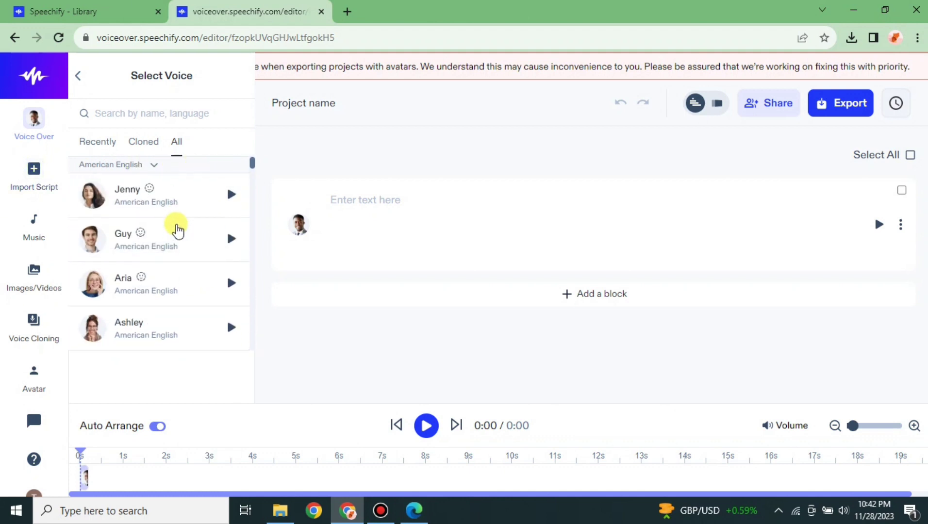
left_click(161, 201)
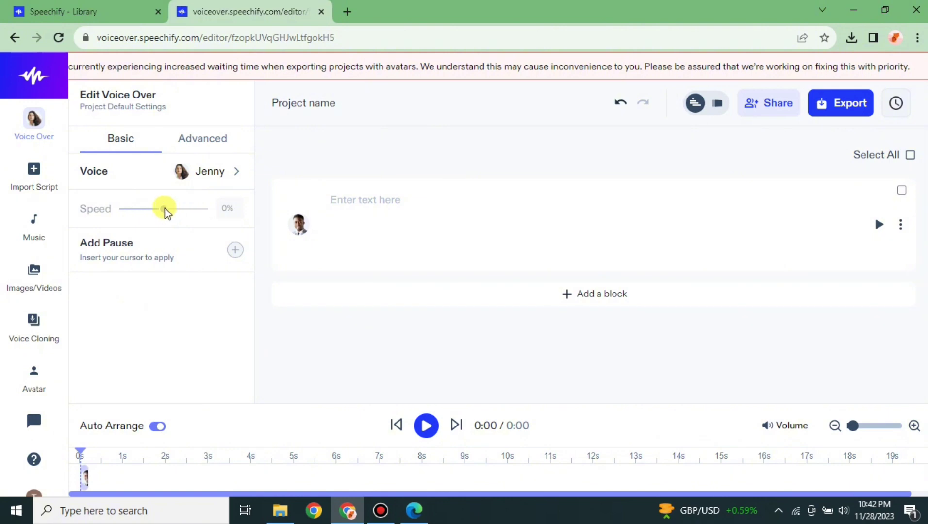
- Set the Davis text block's speaking tone to Chat
left_click(342, 210)
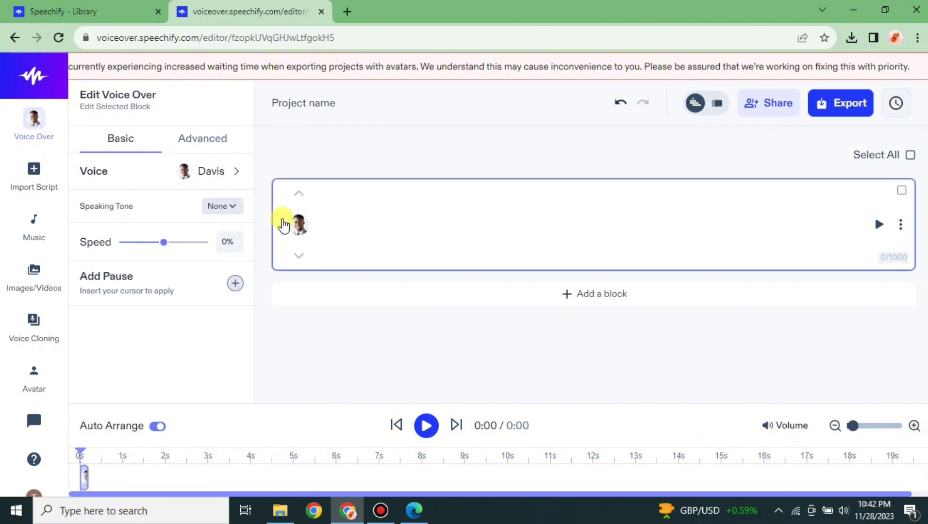
left_click(238, 207)
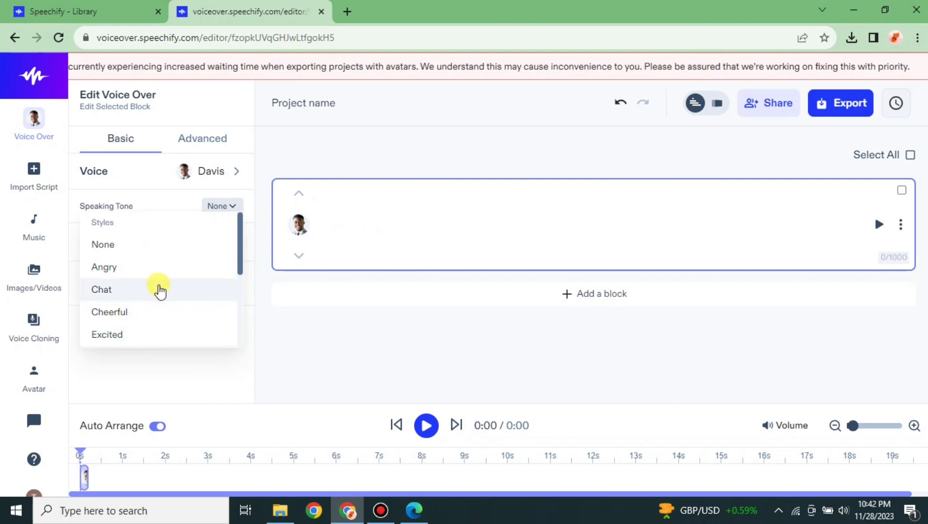
scroll(155, 301, "down", 5)
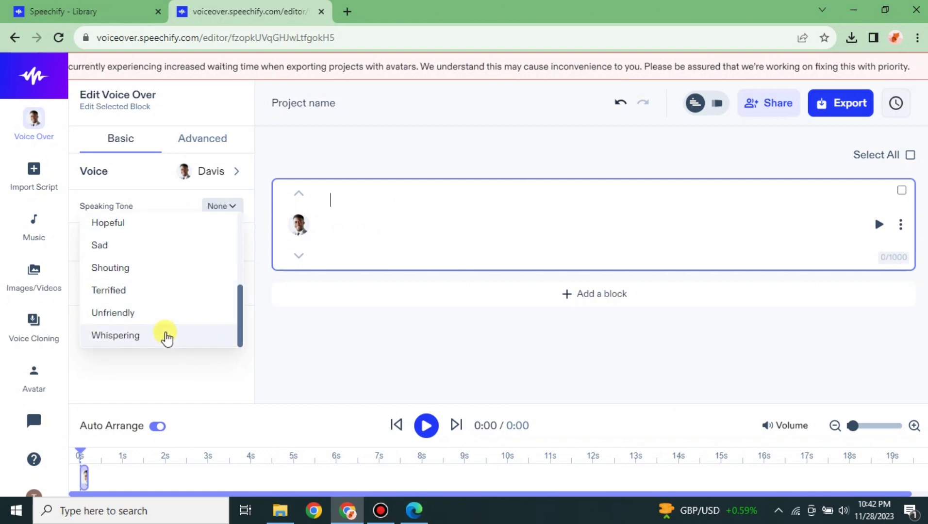
scroll(166, 310, "up", 5)
scroll(168, 301, "up", 1)
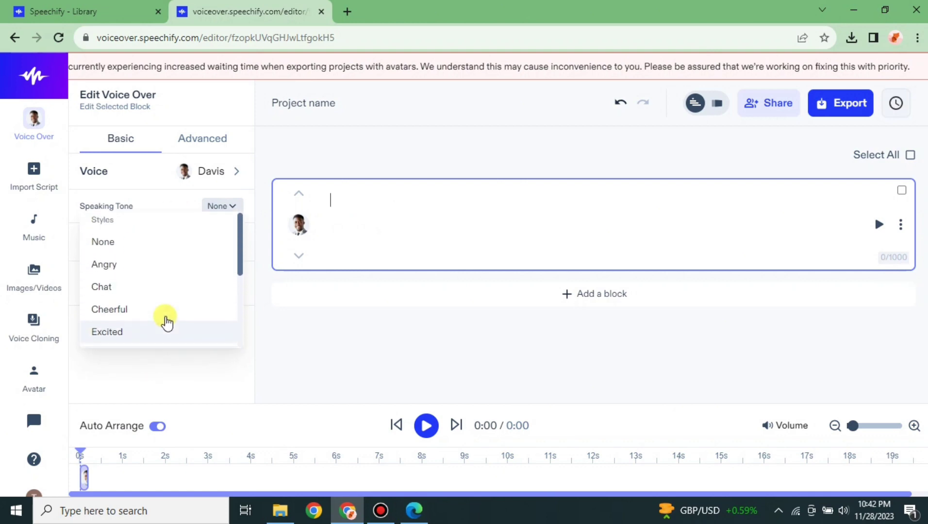
left_click(143, 291)
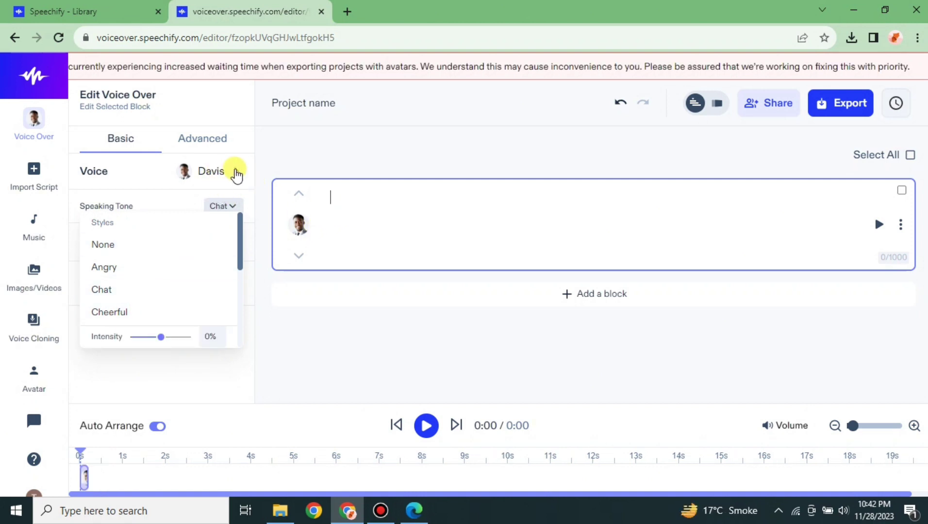
left_click(379, 246)
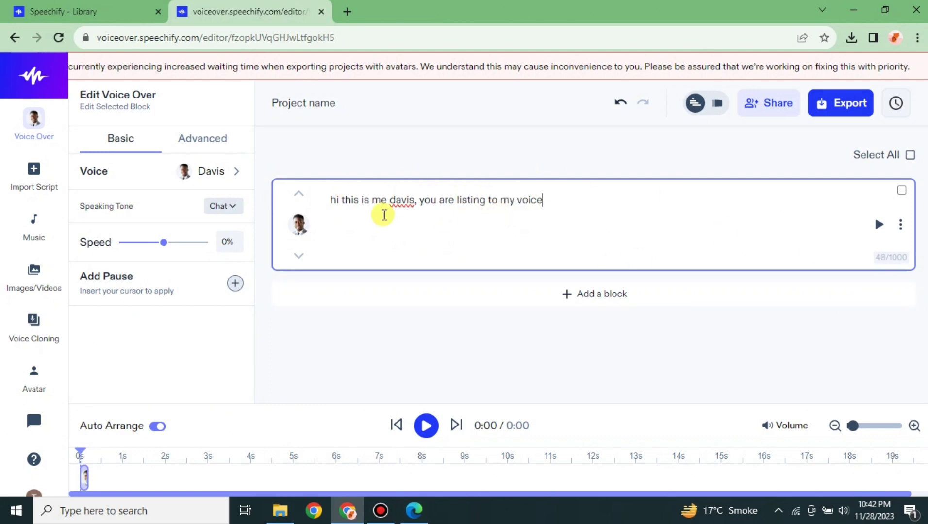
- Generate and play the 3-second clip for the Davis block's sentence
left_click(876, 227)
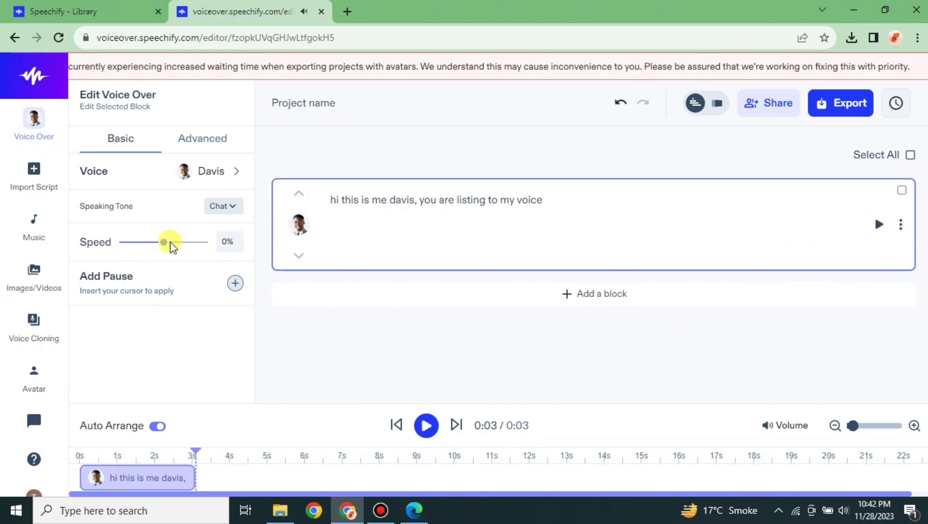
- Set the Davis block to 10% speed, add a Medium 0.75s pause after 'davis,', and play it
mouse_move(172, 248)
left_mouse_down()
mouse_move(160, 250)
mouse_move(175, 250)
left_mouse_up()
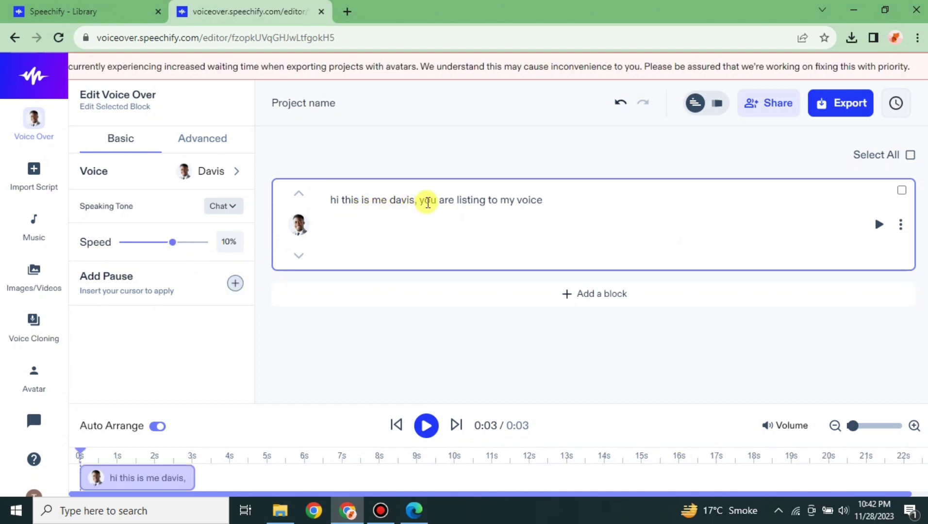
left_click(418, 200)
left_click(240, 287)
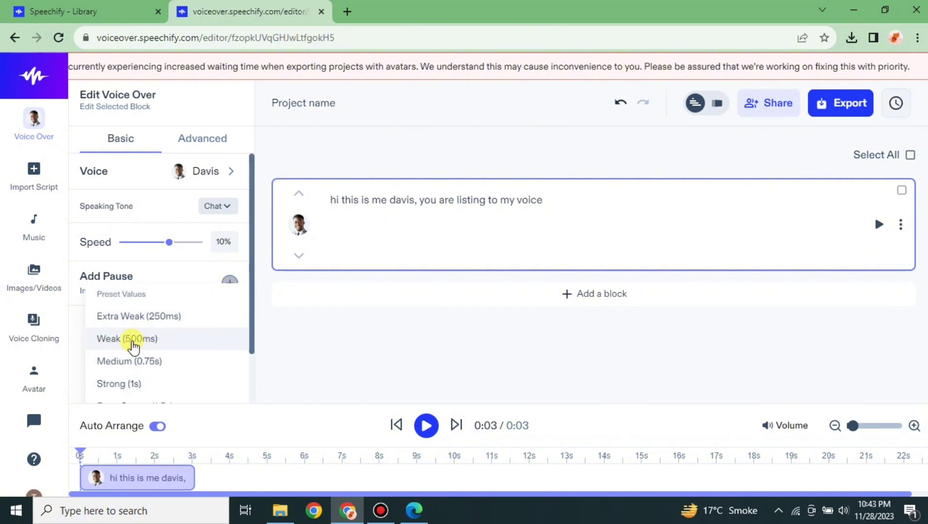
left_click(133, 362)
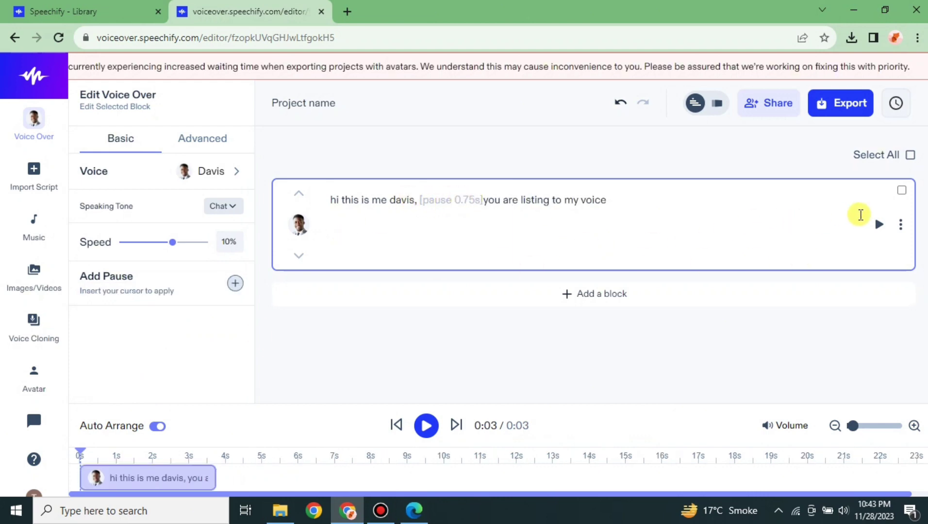
left_click(882, 229)
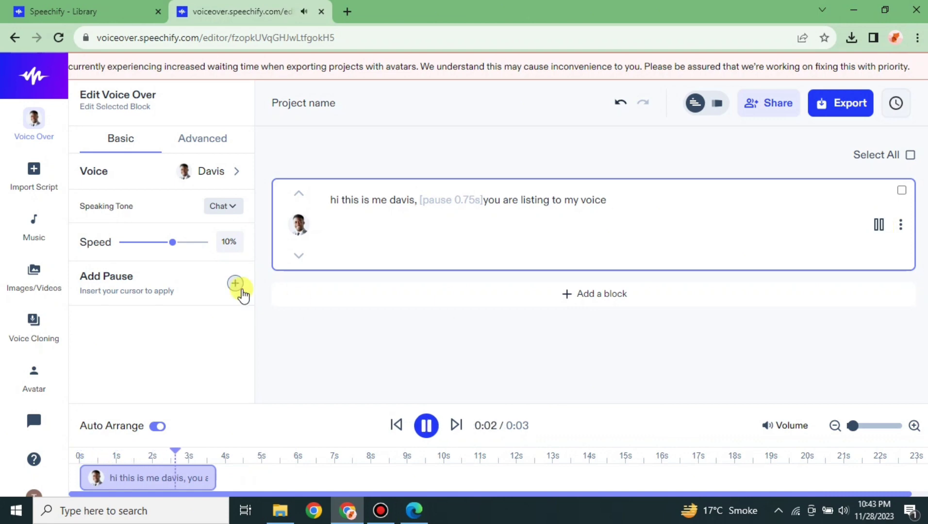
- Try the Whispering speaking tone on the Davis block and play it
left_click(239, 208)
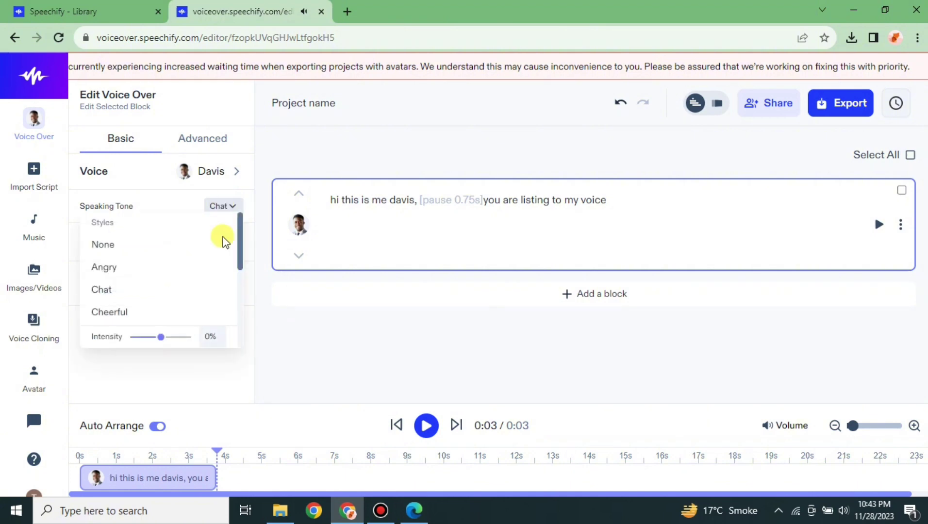
scroll(111, 289, "down", 2)
scroll(125, 290, "down", 2)
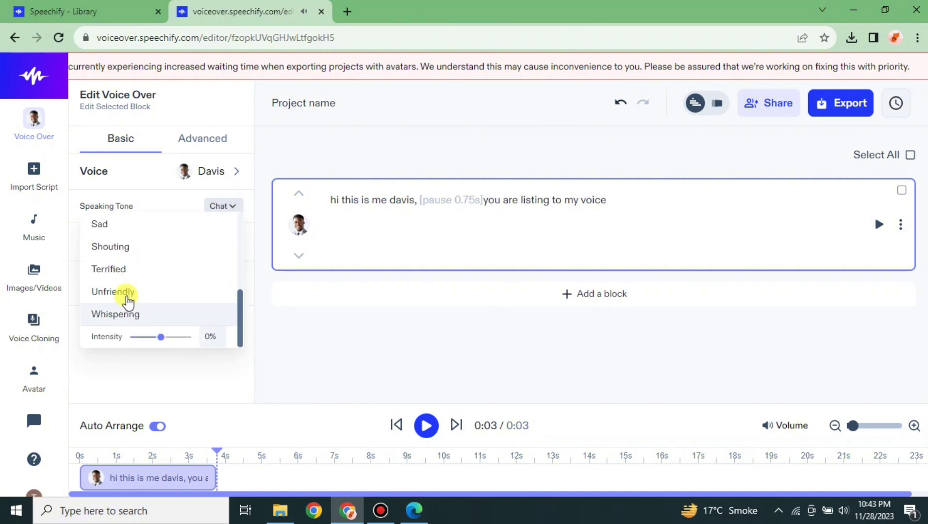
left_click(144, 316)
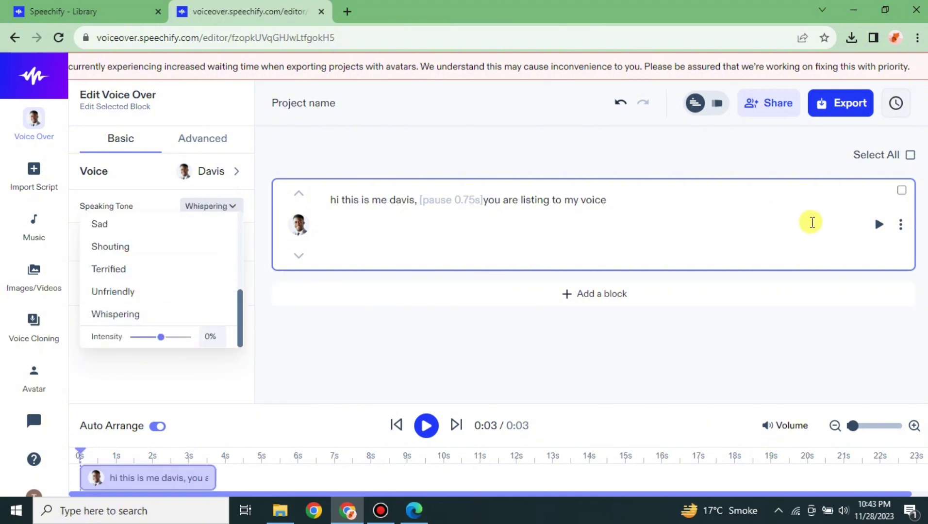
left_click(879, 225)
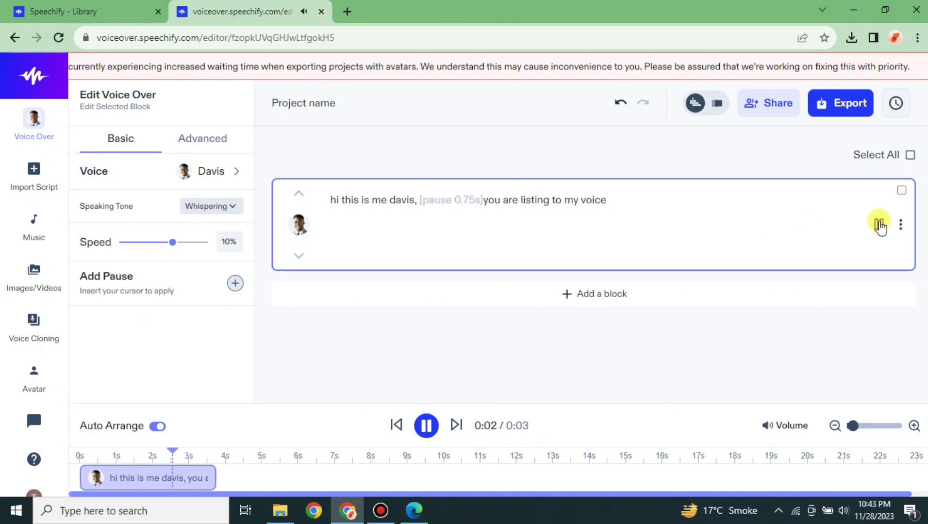
- Switch the Davis block's speaking tone to Angry and play it again
left_click(219, 214)
left_click(154, 269)
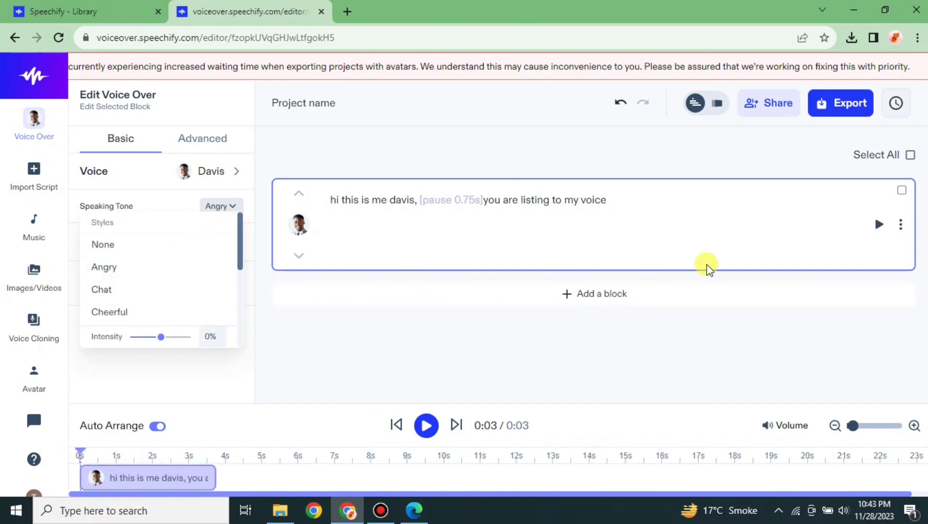
left_click(874, 226)
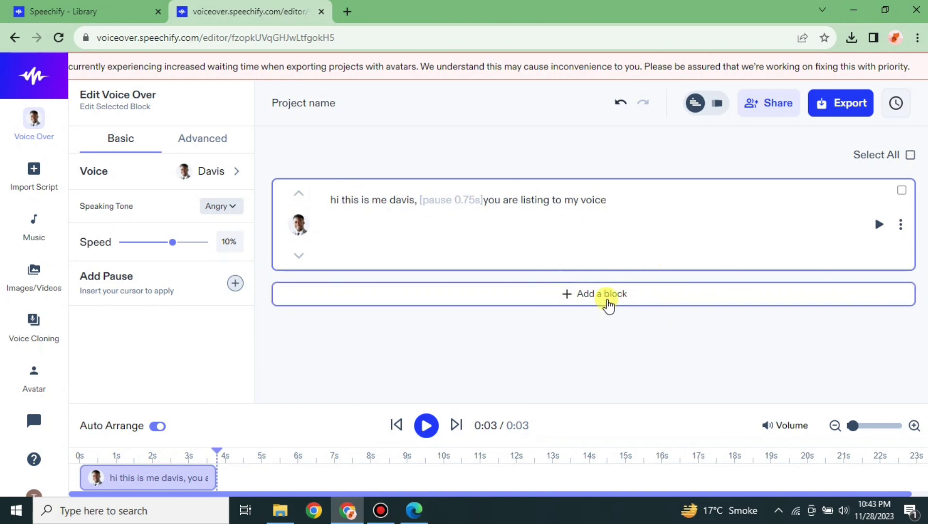
- Add a new Jenny voice block below the Davis block
left_click(608, 305)
left_click(448, 316)
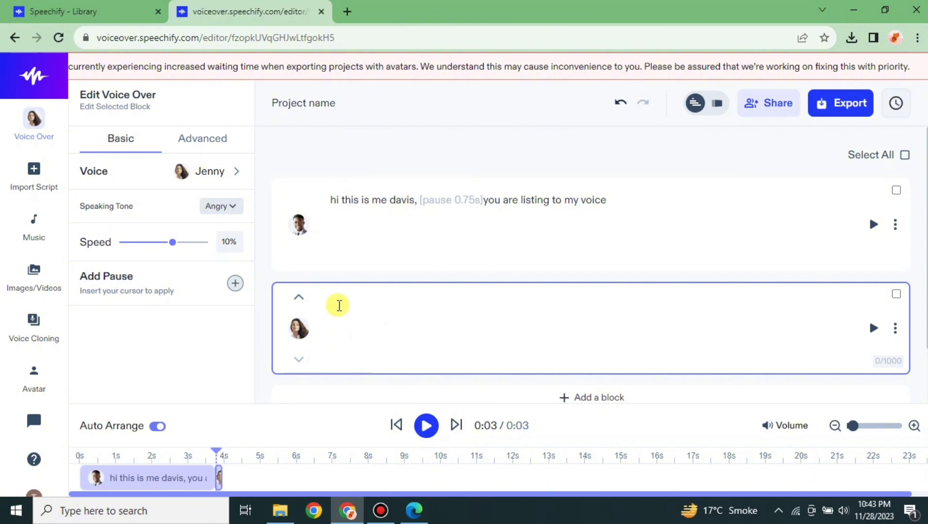
scroll(587, 367, "down", 2)
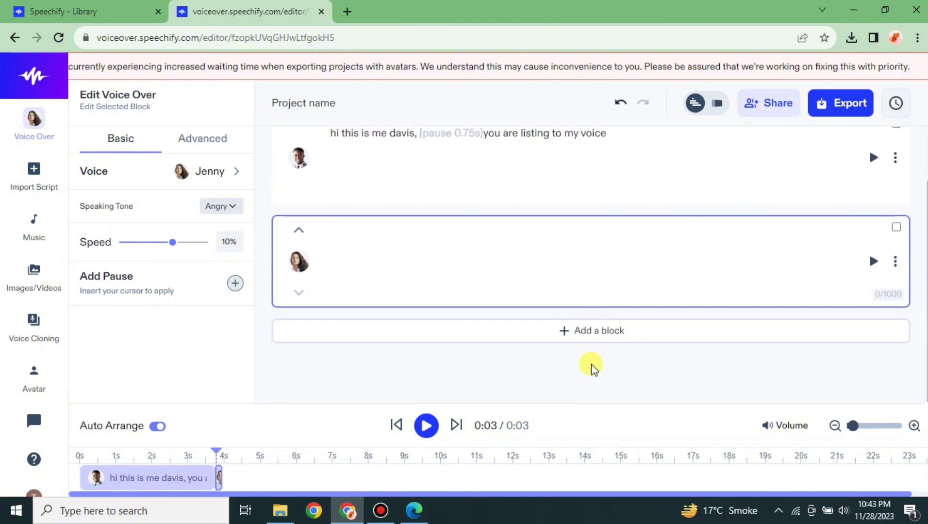
left_click(580, 331)
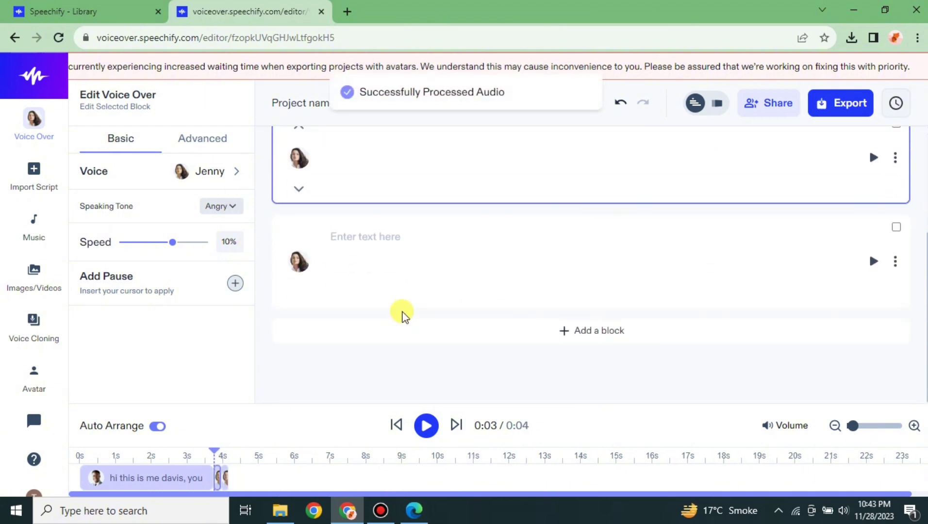
left_click(388, 254)
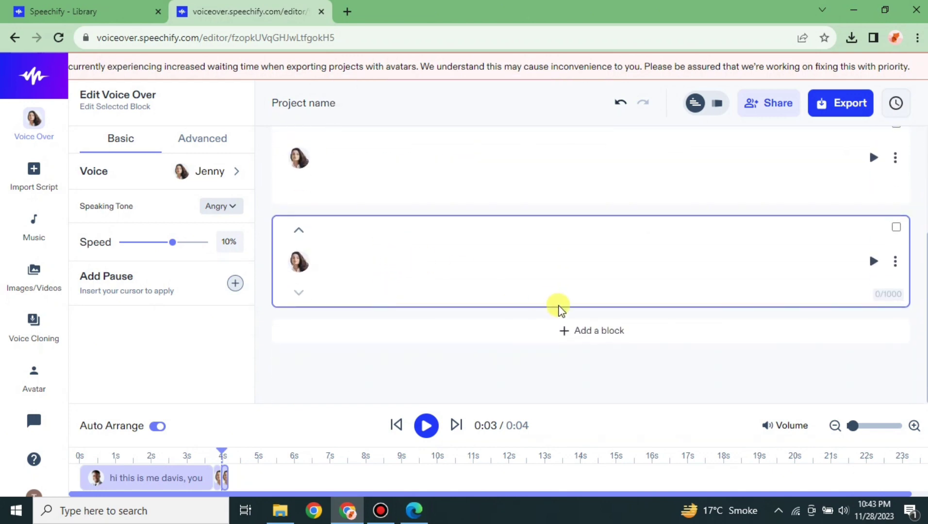
left_click(570, 332)
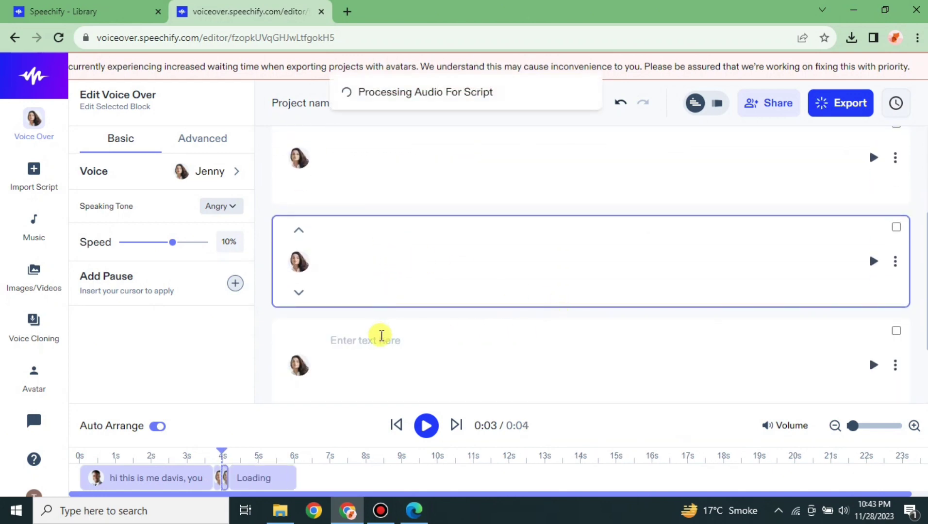
scroll(825, 301, "up", 4)
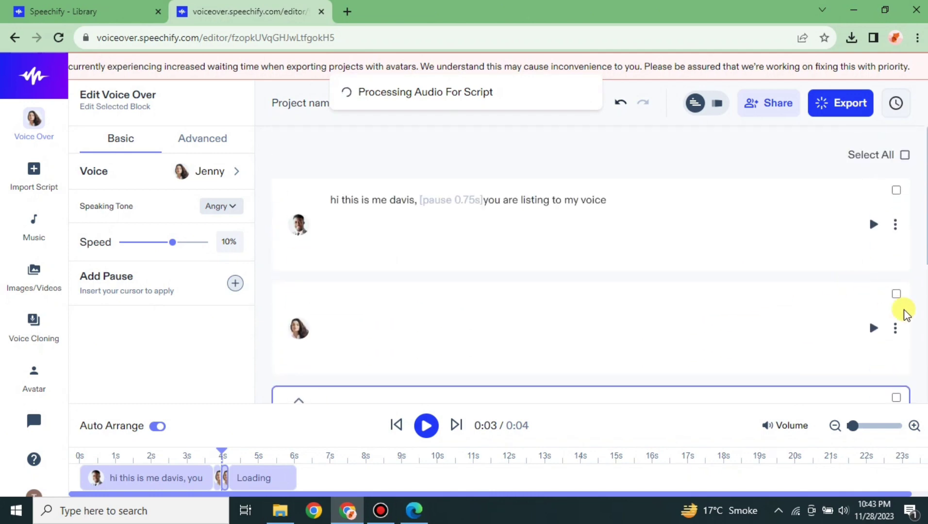
left_click(893, 334)
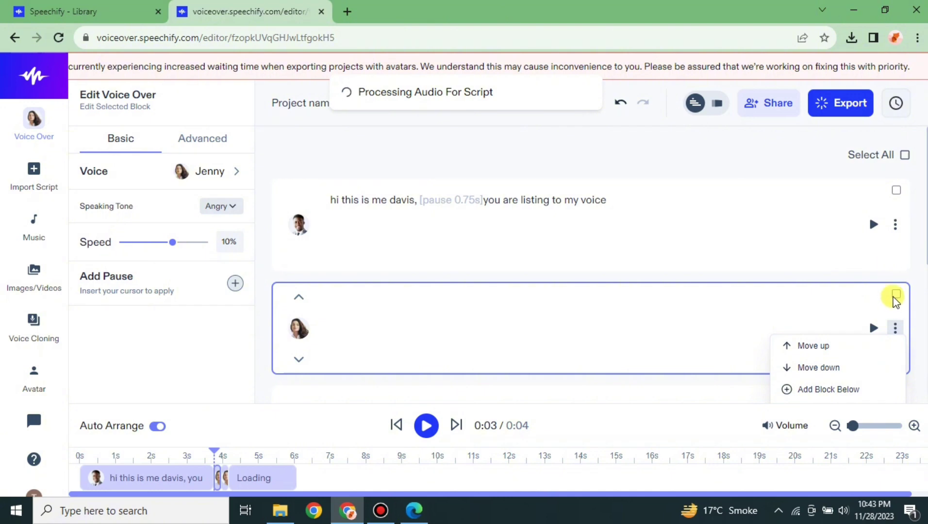
left_click(896, 294)
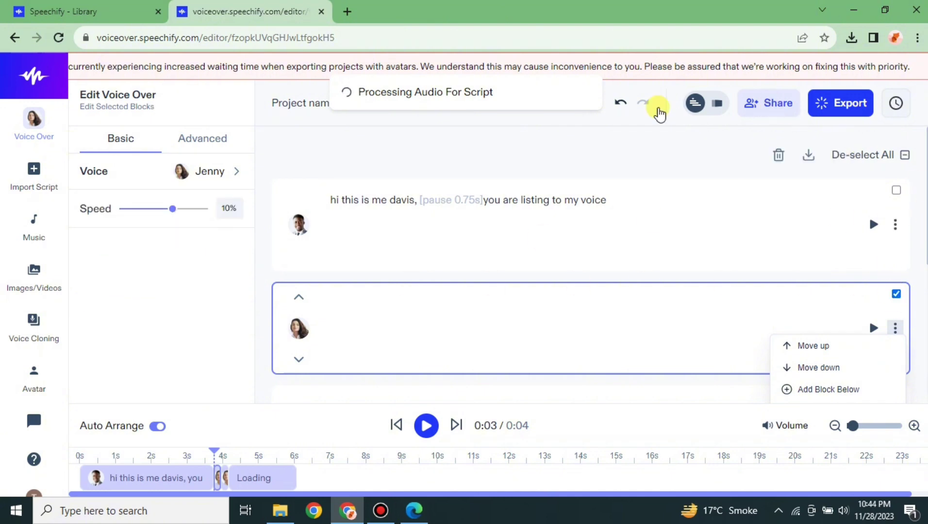
- Write 'hi this is jenny you are listing to my voice' in the Jenny block and play it
left_click(725, 183)
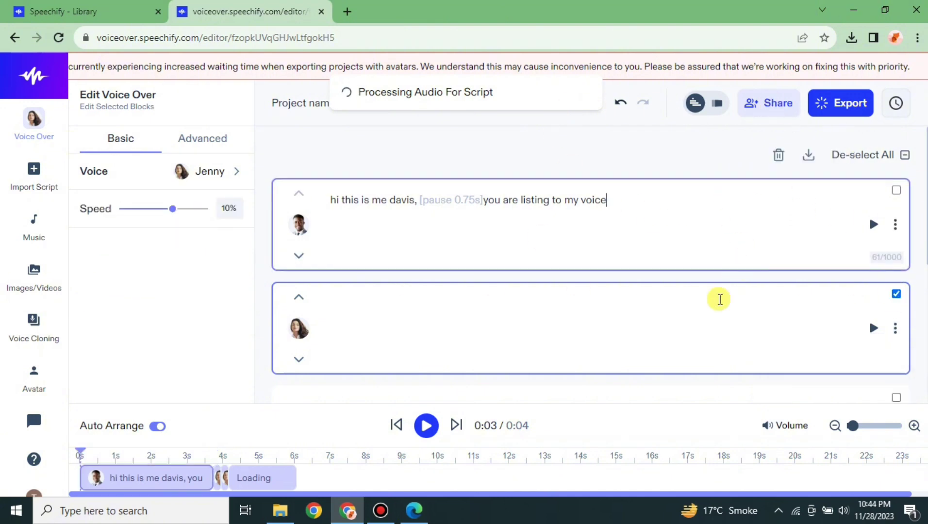
scroll(674, 291, "down", 2)
left_click(356, 251)
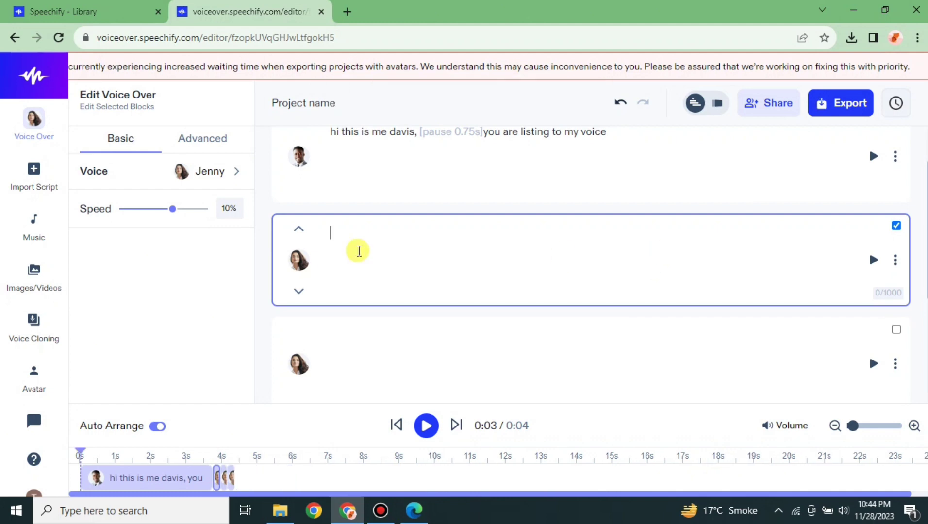
type("hi this is jenny")
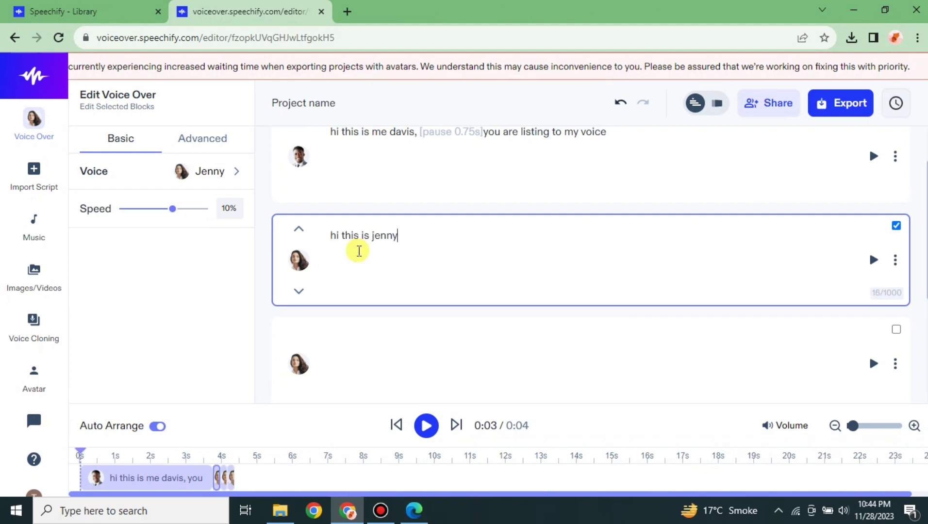
type(" you are listing to m")
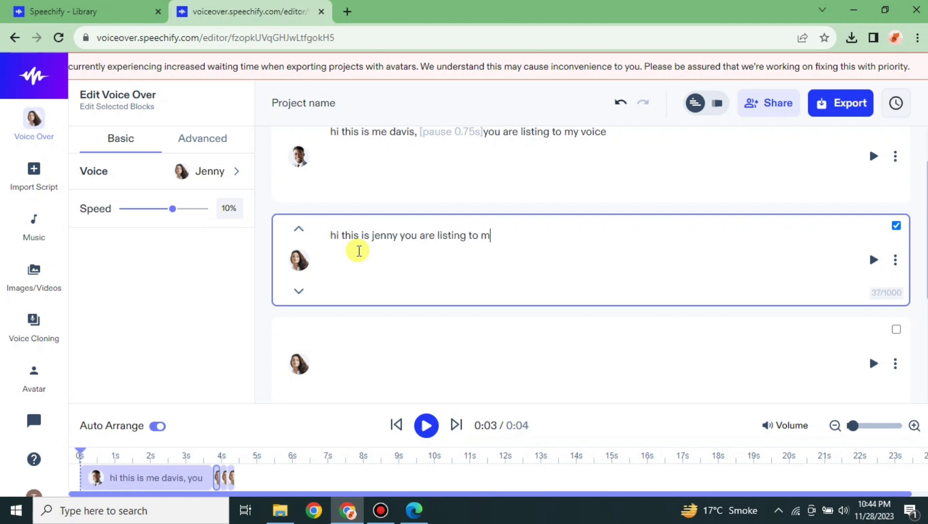
type("y voice")
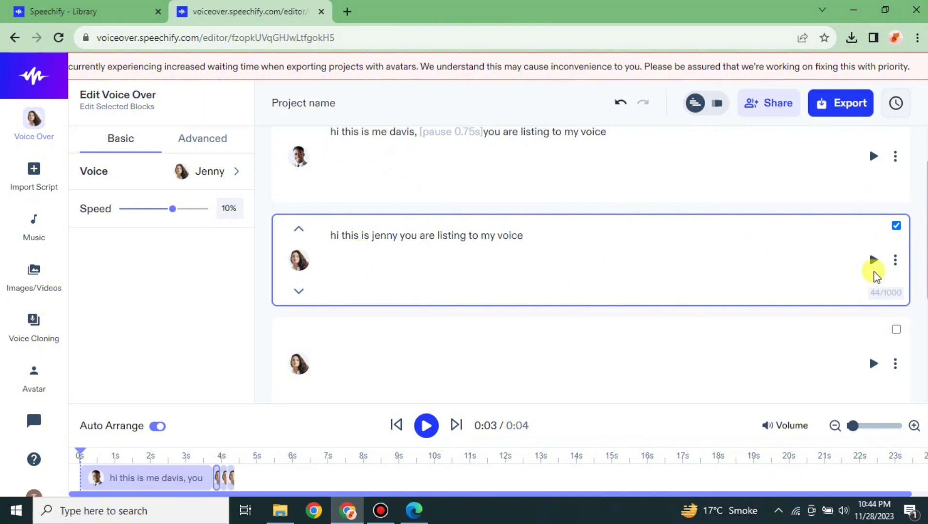
left_click(873, 260)
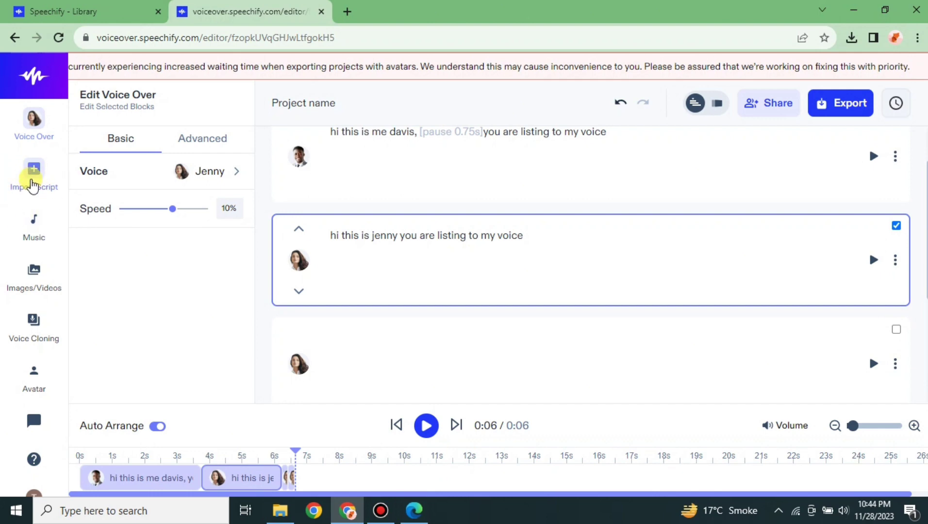
left_click(31, 184)
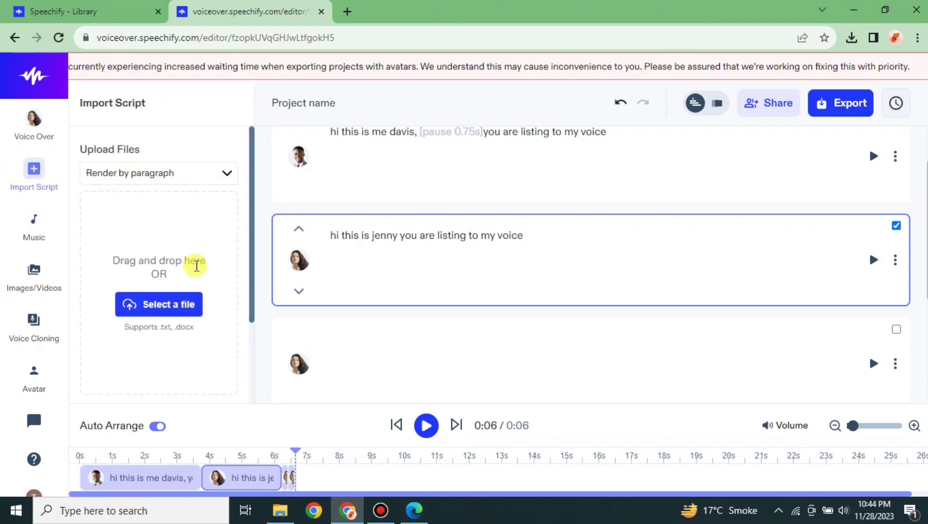
left_click(334, 131)
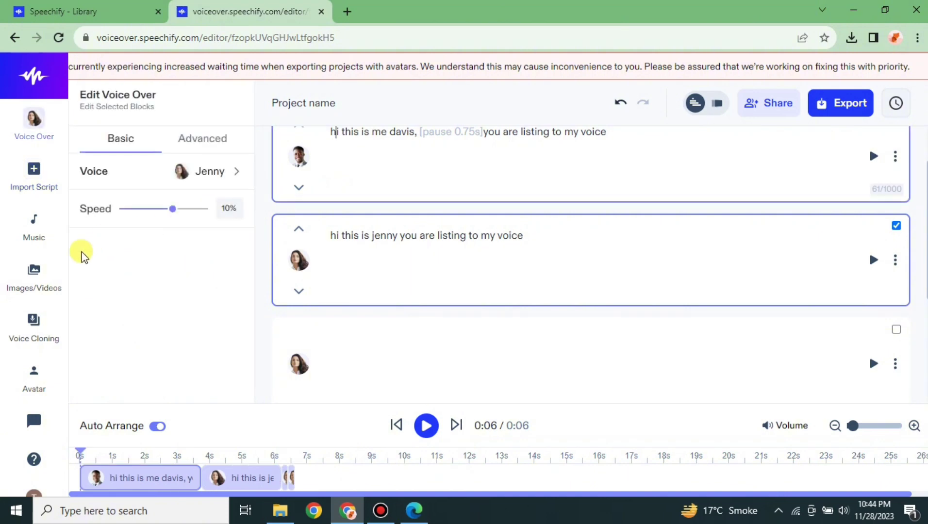
left_click(37, 237)
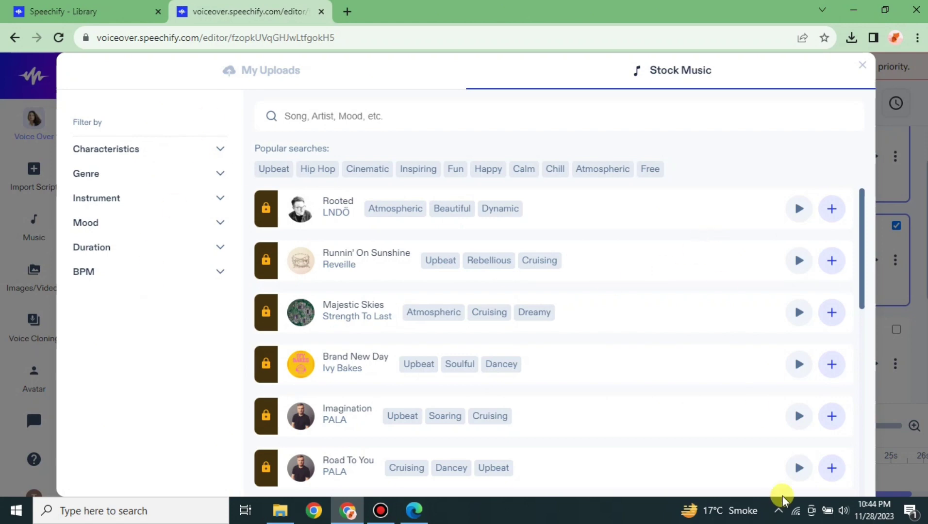
left_click(799, 210)
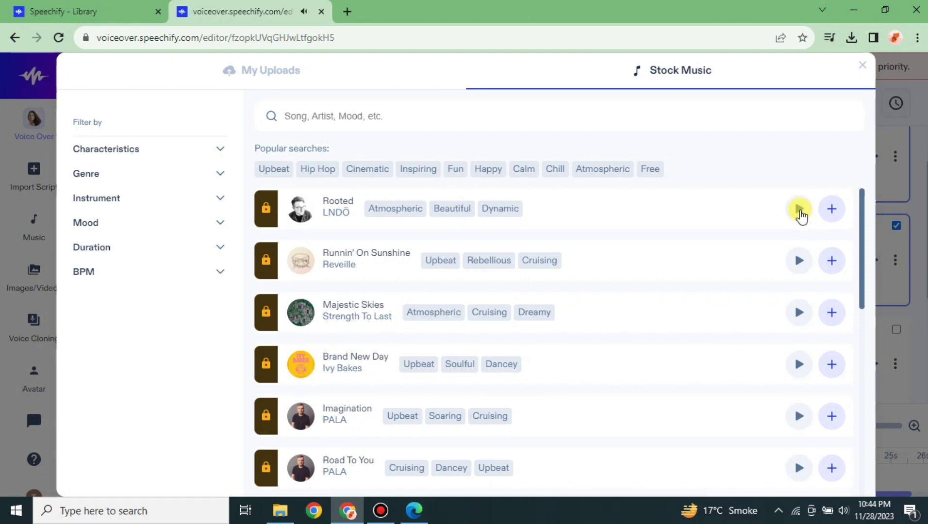
left_click(867, 66)
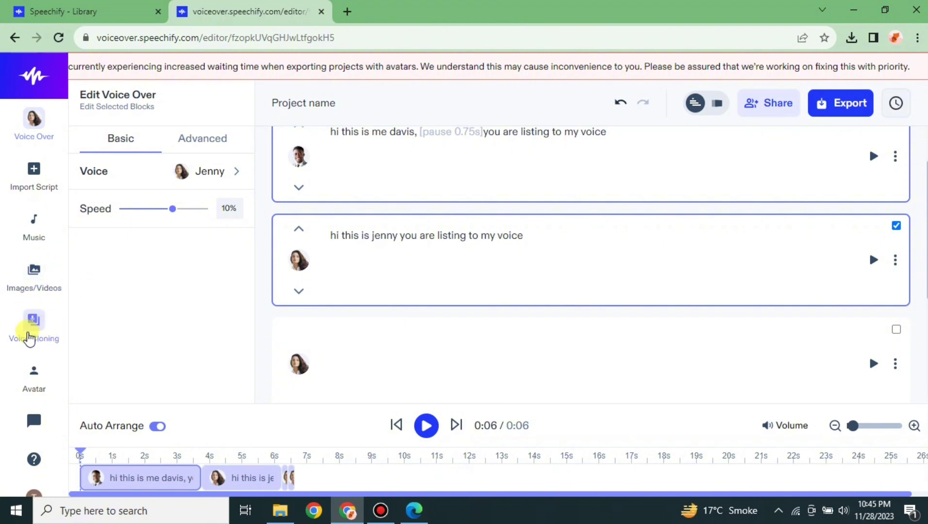
- Open the Clone a Voice panel and block the site's microphone access in Chrome
left_click(30, 335)
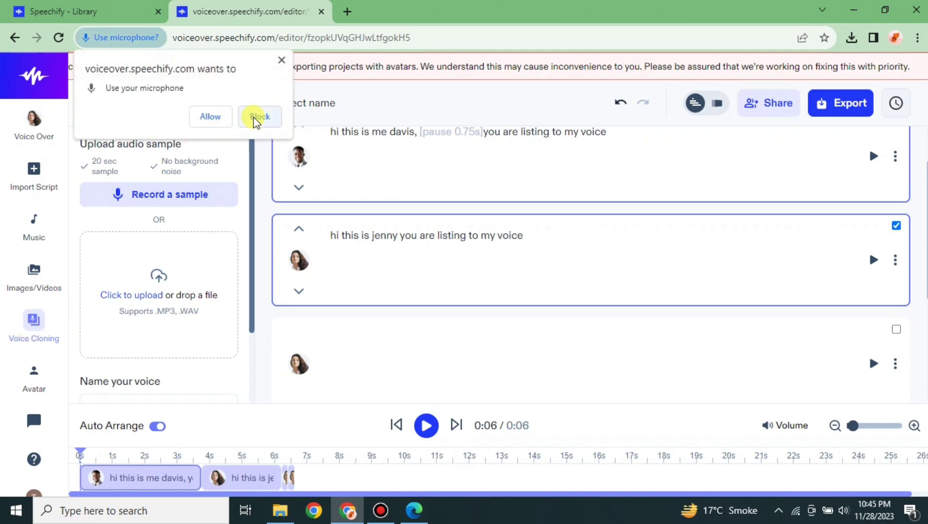
left_click(257, 118)
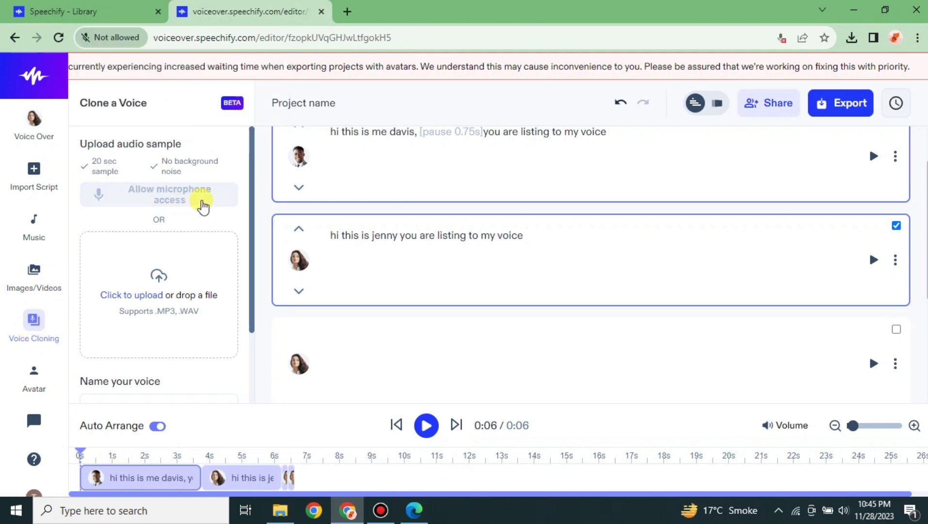